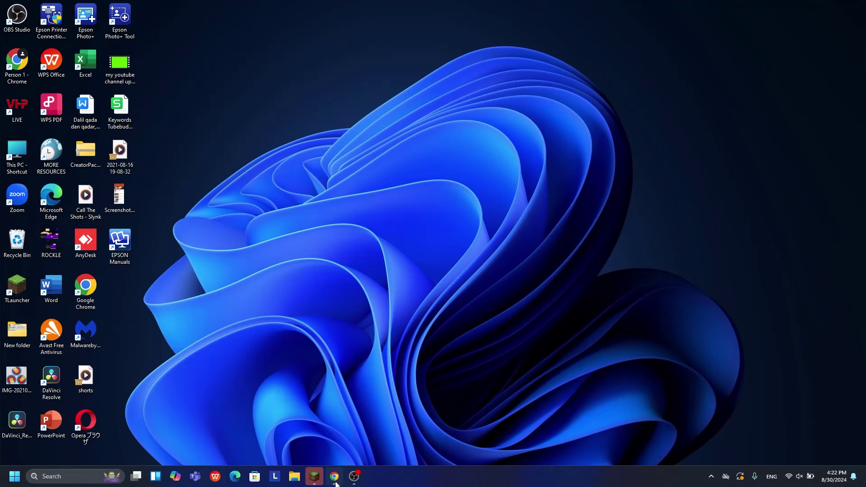
- Open the Forge downloads page for Minecraft 1.21.1, showing the 52.0.9 installer
click(335, 476)
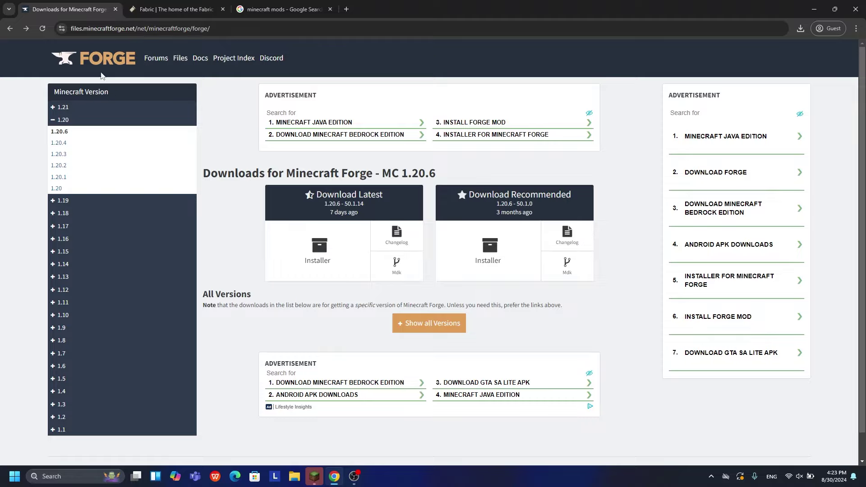
click(70, 108)
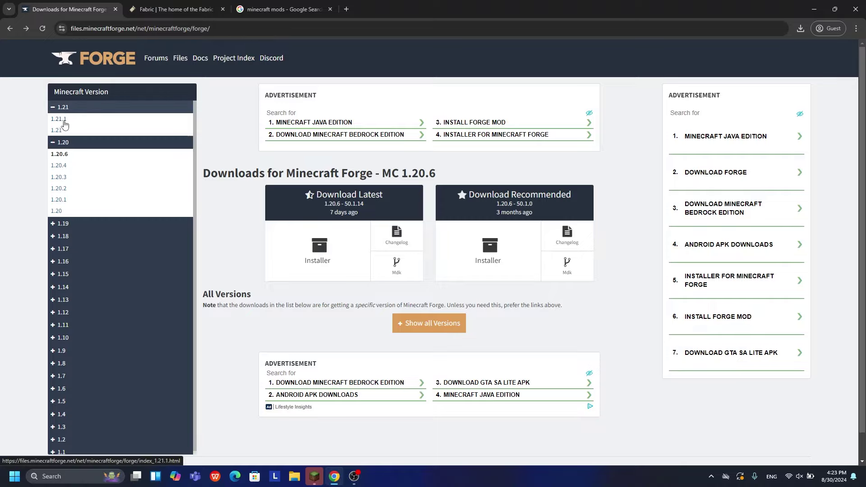
click(64, 120)
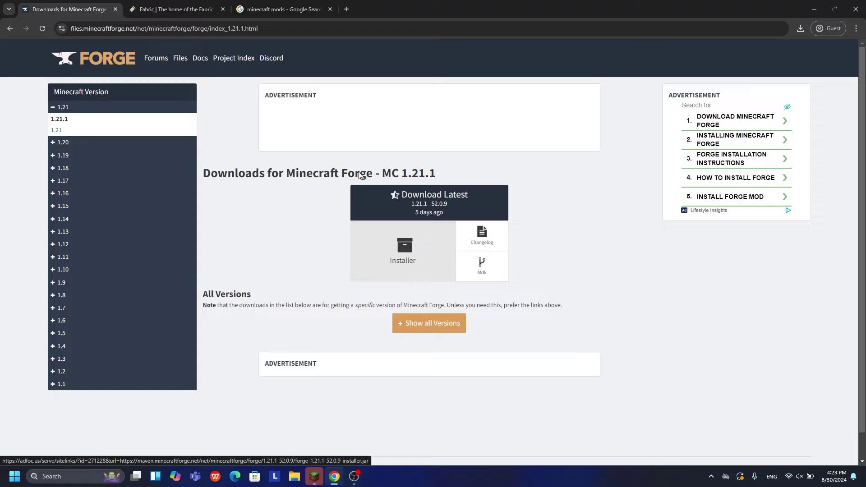
- Return to the 'minecraft mods' Google results and open the Minecraft Mods - CurseForge result
click(288, 5)
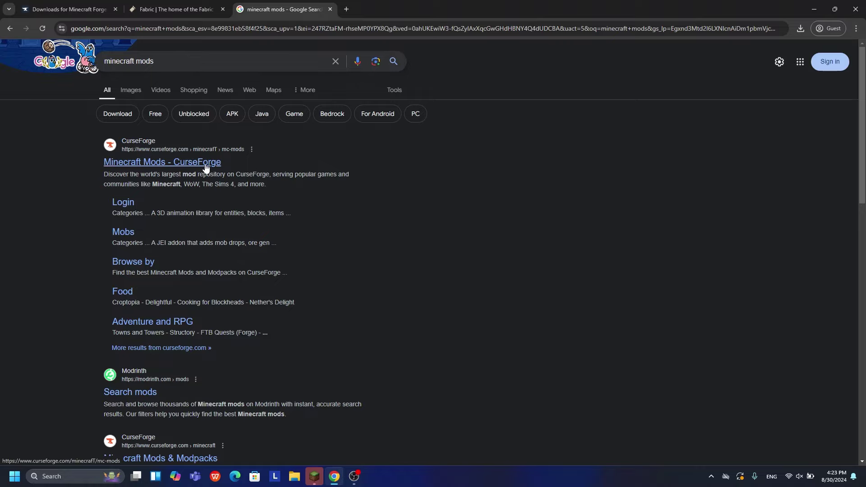
scroll(852, 167, down, 3)
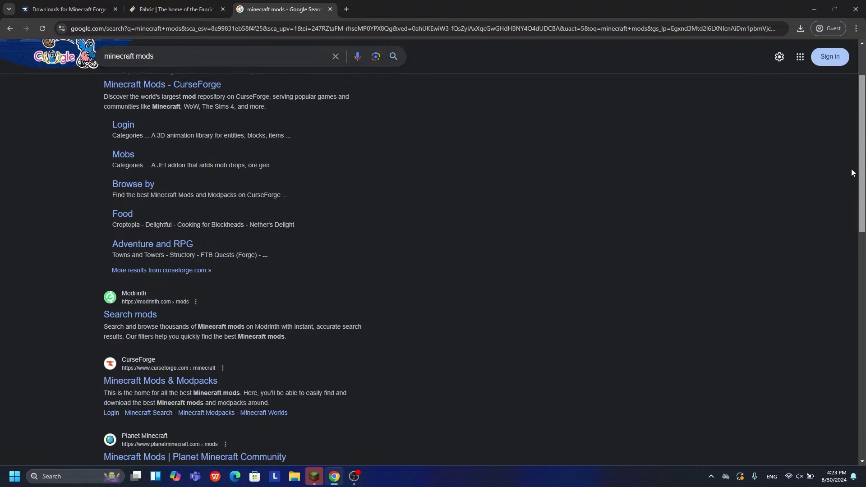
scroll(851, 161, up, 3)
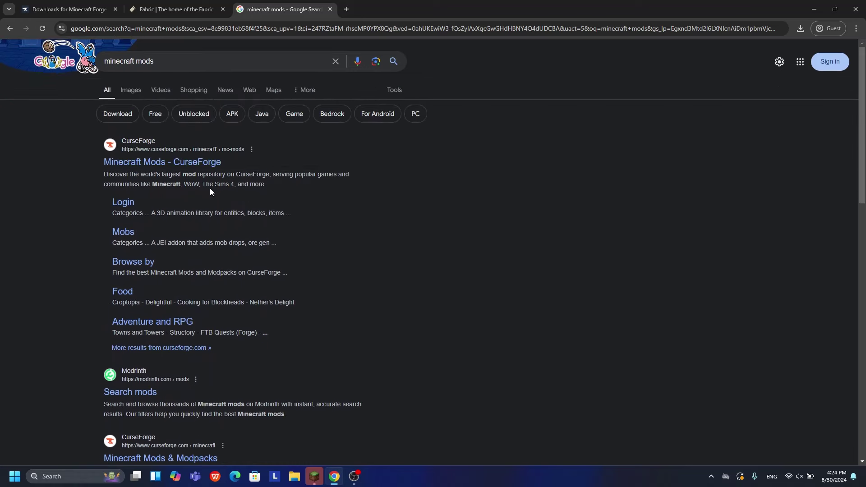
click(140, 165)
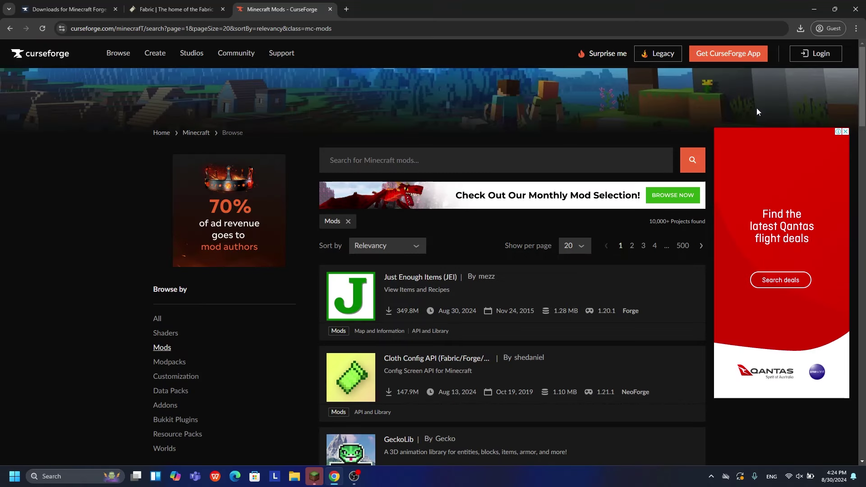
- Filter CurseForge mods to the Forge loader and game version 1.21.1, then scroll to Xaero's Minimap
drag(860, 93, 859, 156)
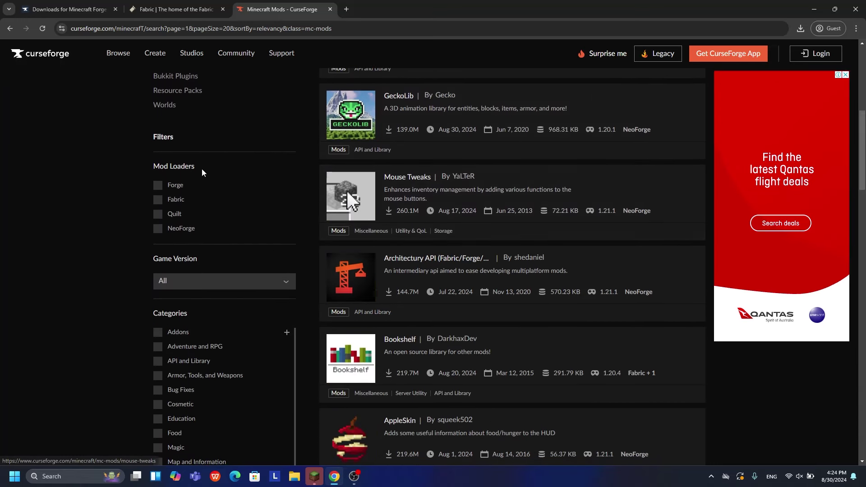
click(158, 186)
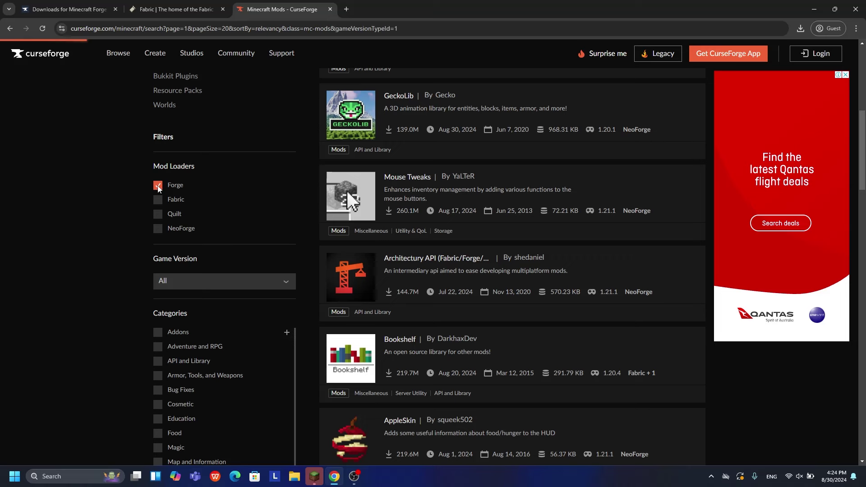
click(178, 281)
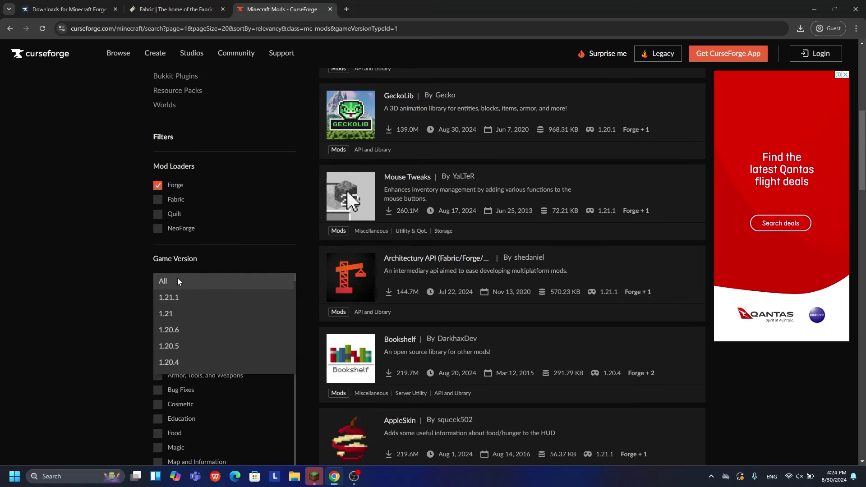
click(181, 304)
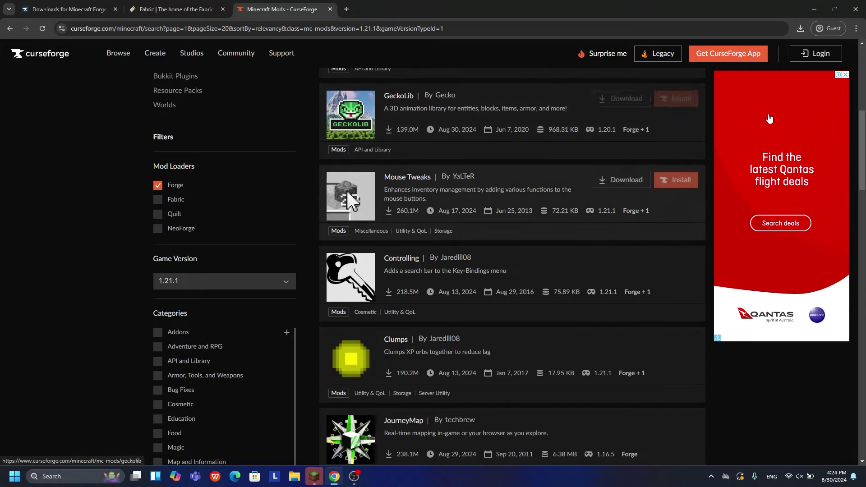
scroll(854, 129, up, 5)
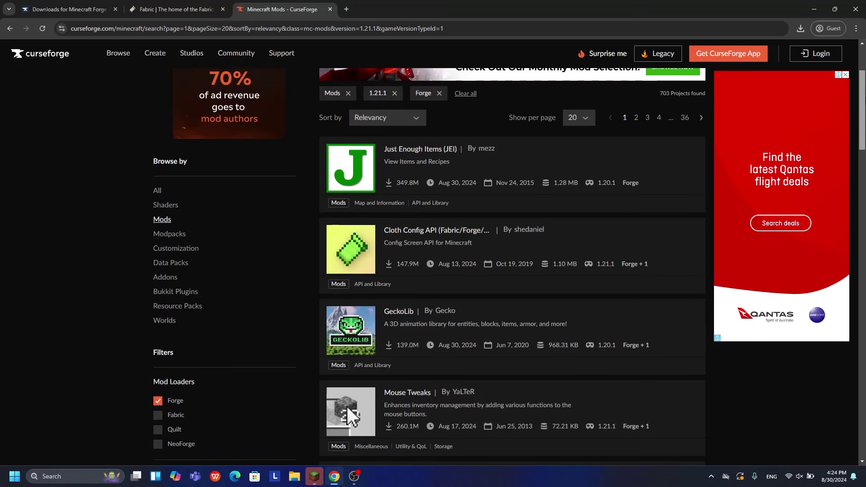
scroll(864, 132, down, 4)
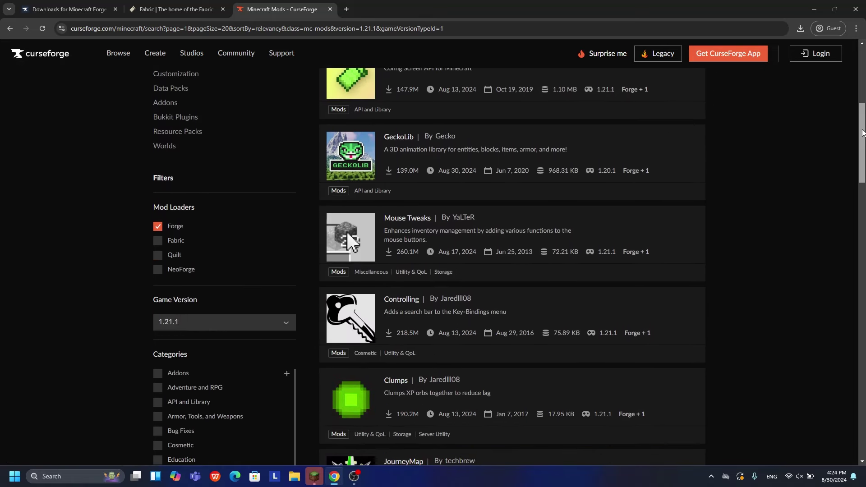
drag(863, 133, 856, 243)
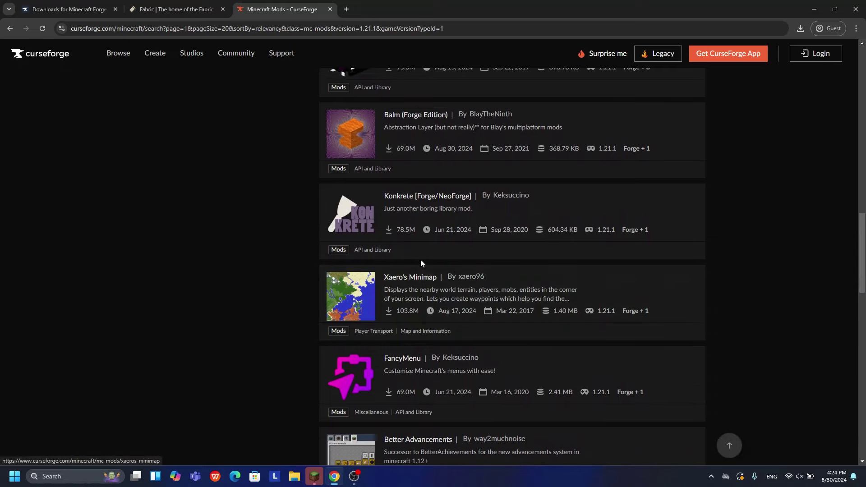
- Open the Xaero's Minimap page and list its files for game version 1.21.1
click(415, 285)
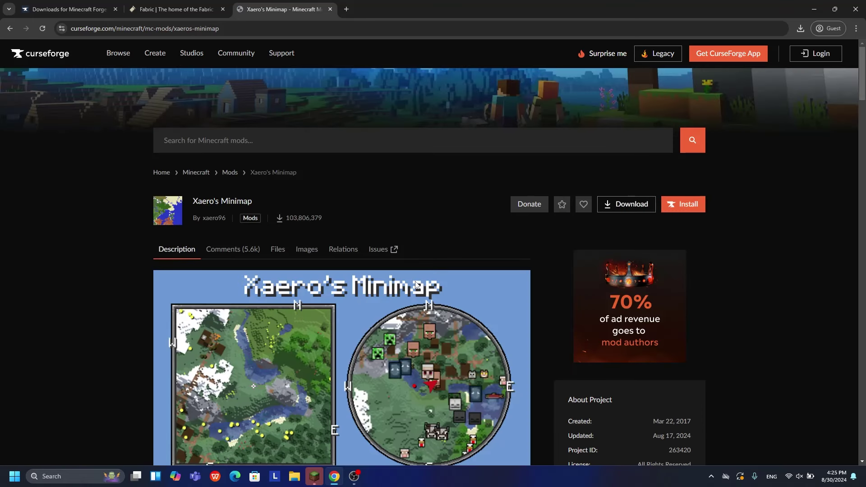
drag(862, 81, 859, 127)
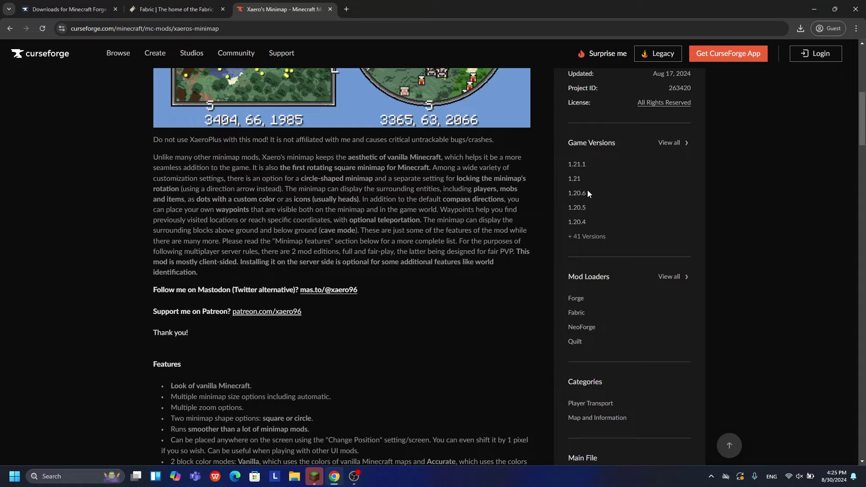
click(577, 165)
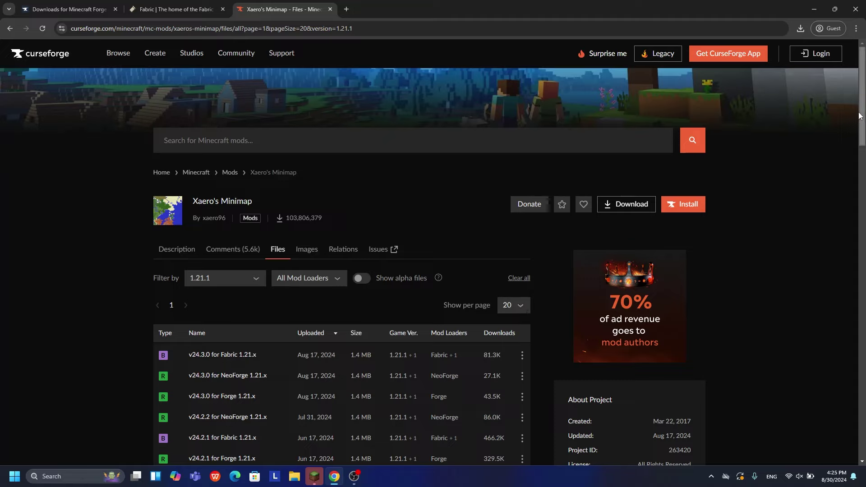
- Download the 'v24.3.0 for Forge 1.21.x' file of Xaero's Minimap from its File Details page
scroll(853, 159, down, 4)
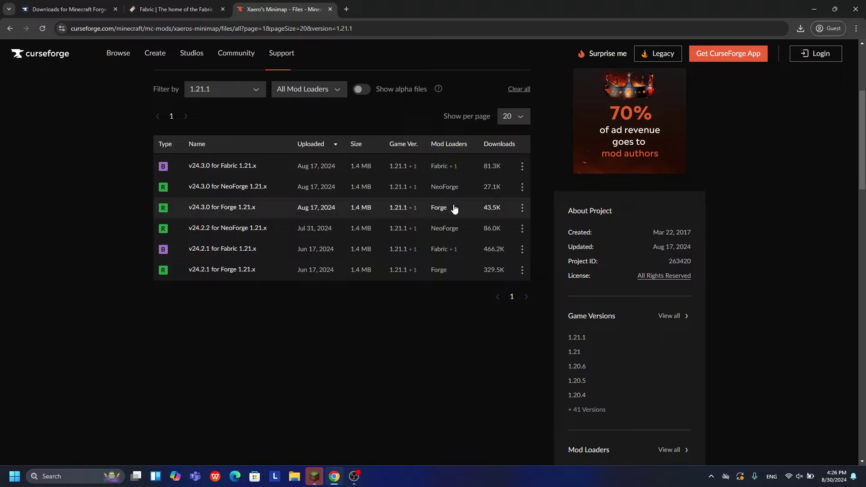
mouse_move(412, 212)
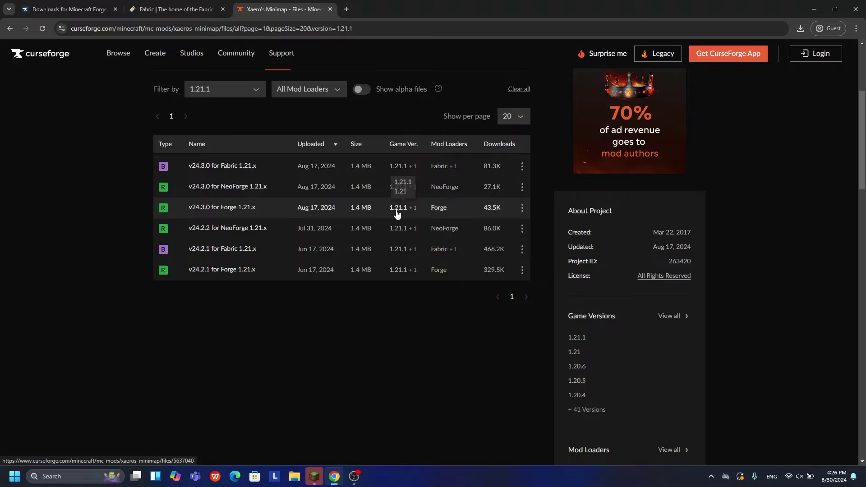
click(270, 207)
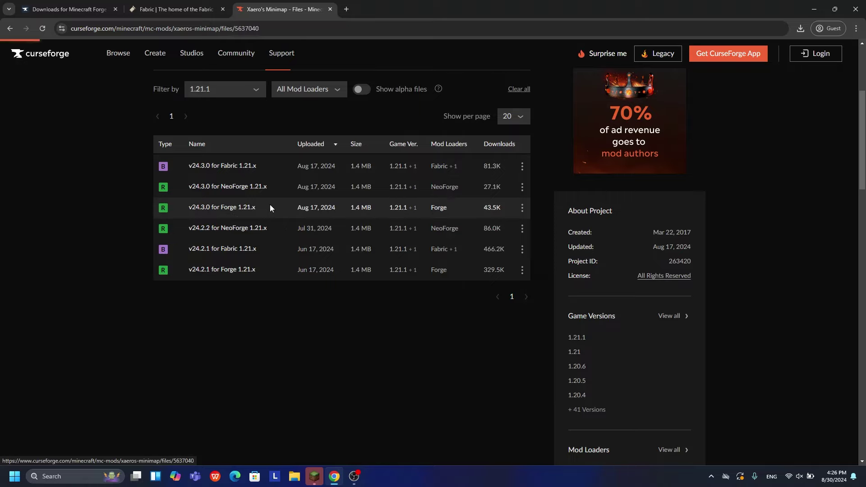
click(455, 301)
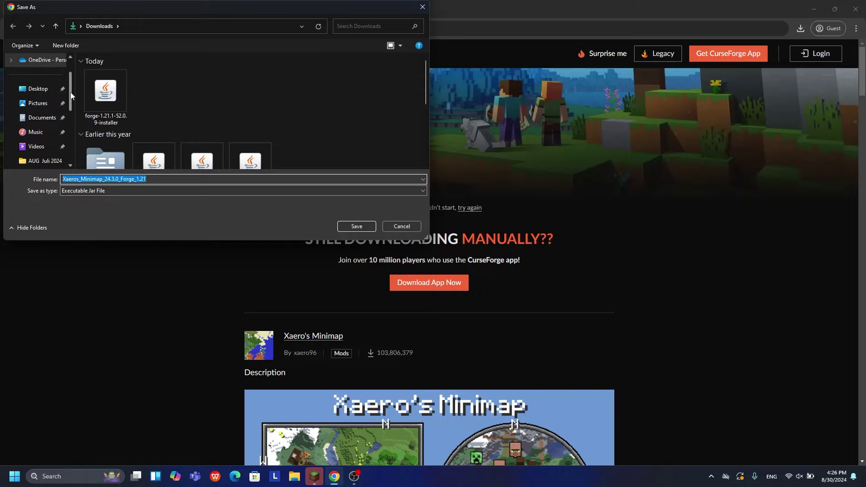
- Save the Xaeros_Minimap_24.3.0_Forge_1.21 jar to the Desktop
scroll(70, 111, down, 1)
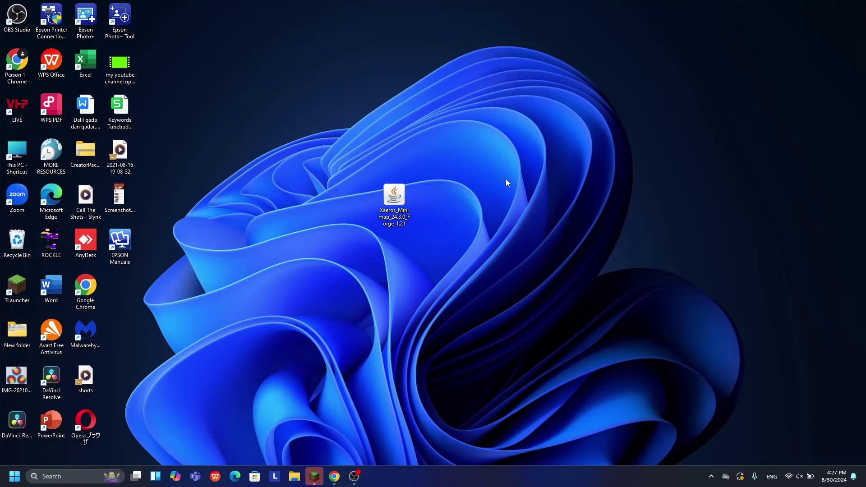
- Navigate from the appdata Run prompt to AppData\Roaming\.minecraft\mods
key(super+r)
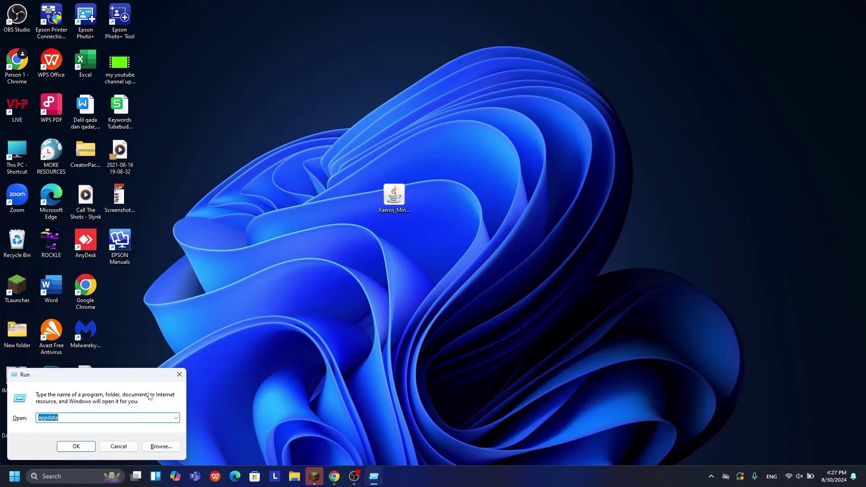
click(80, 451)
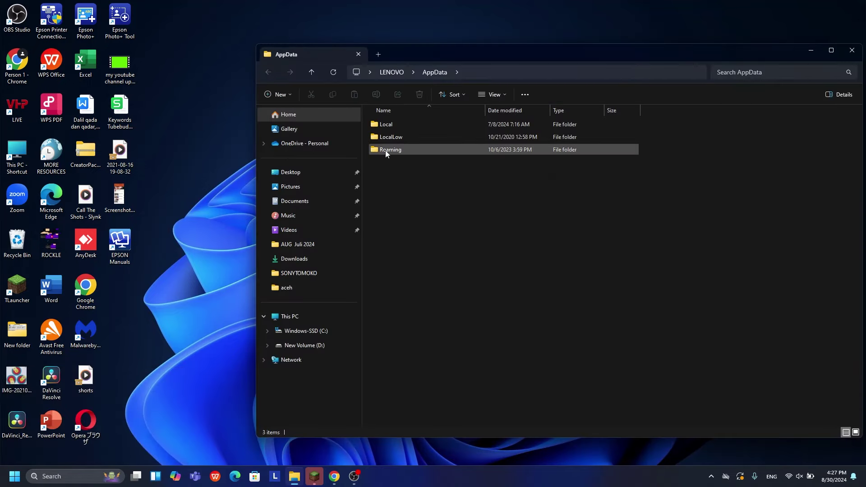
double_click(394, 150)
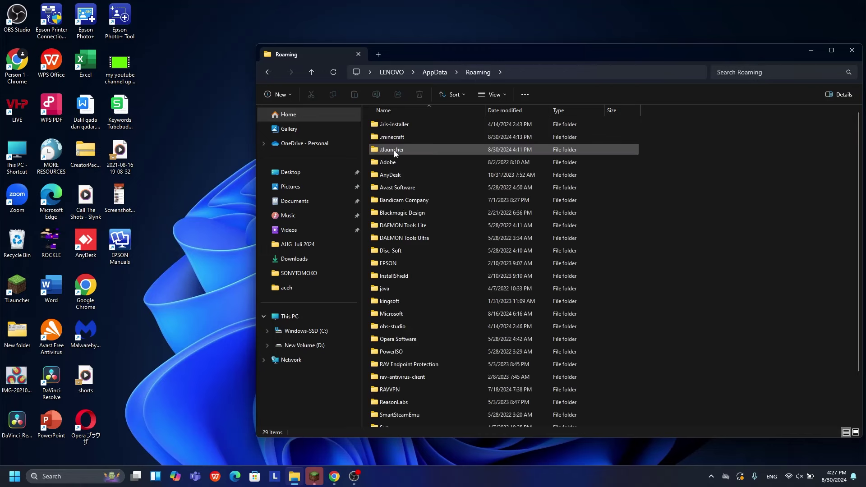
click(393, 136)
double_click(404, 136)
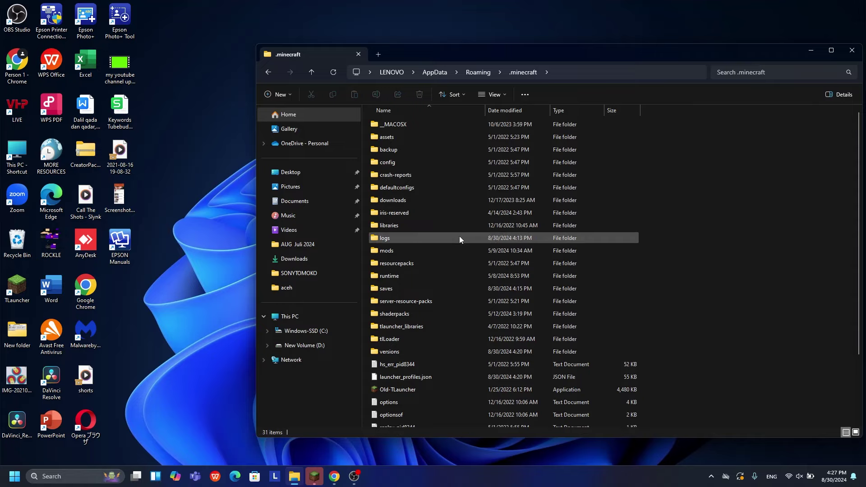
double_click(444, 251)
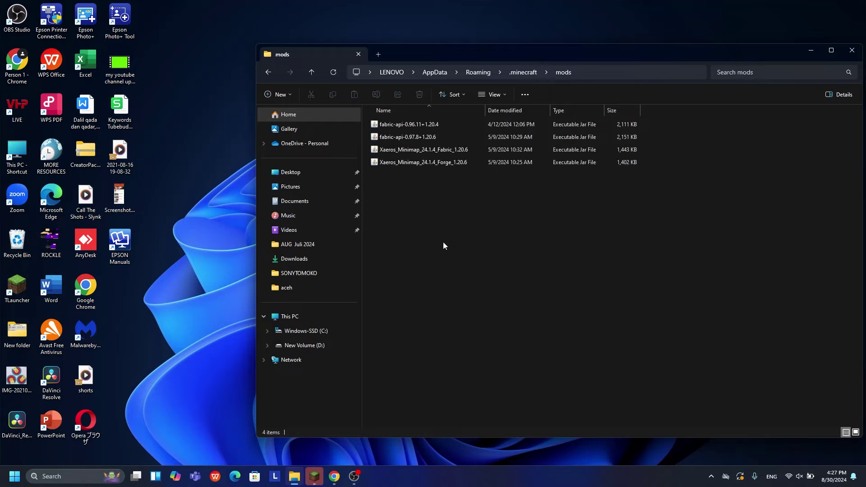
- Delete the four old jars from mods, move in the Xaeros 24.3.0 jar from the desktop, and minimize
drag(432, 177, 432, 123)
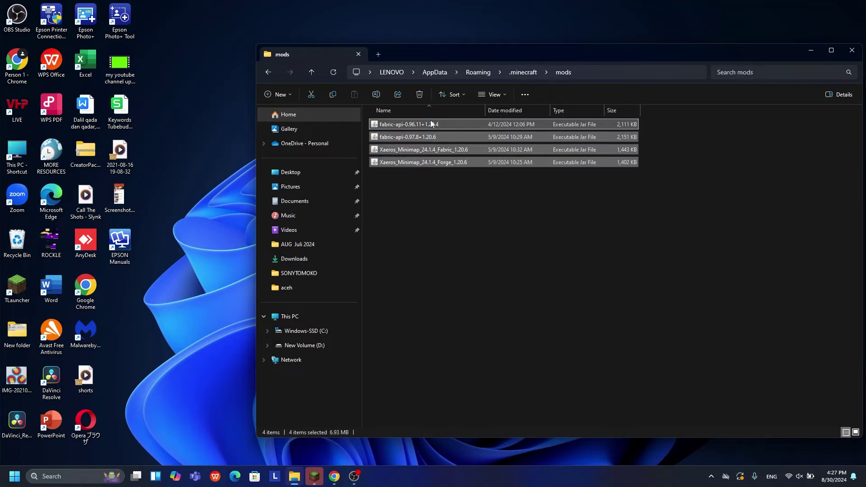
key(Delete)
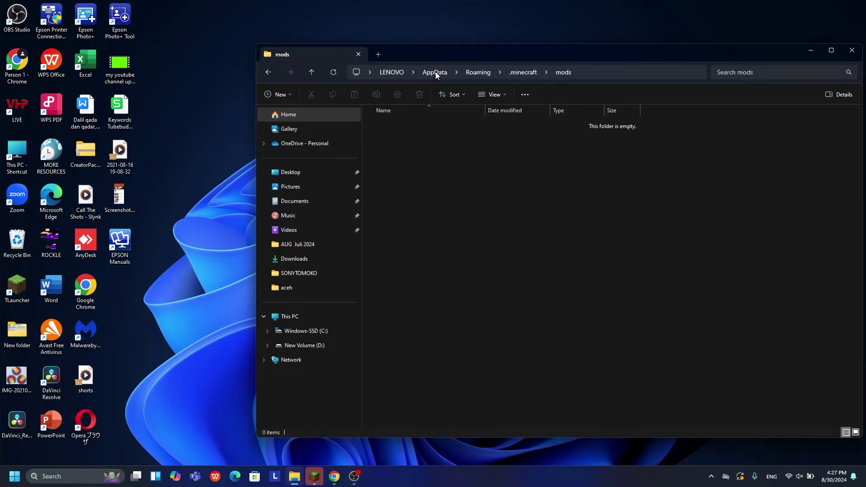
drag(423, 55, 609, 60)
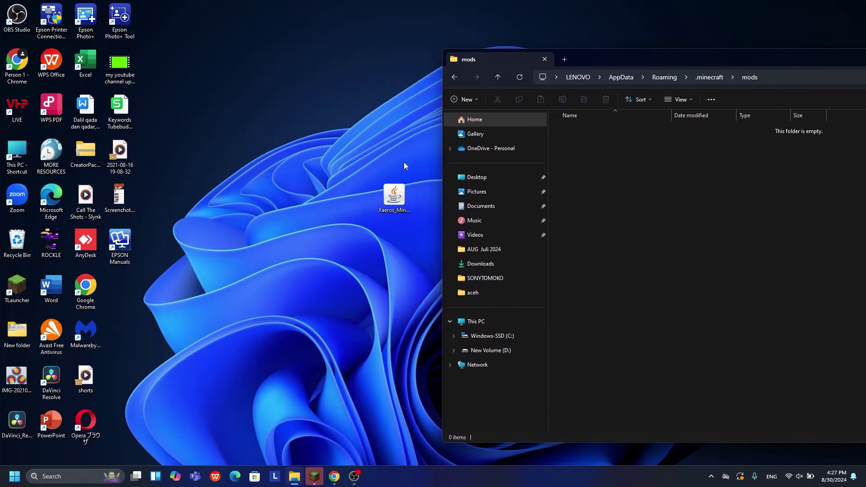
drag(401, 193, 628, 183)
drag(653, 59, 376, 50)
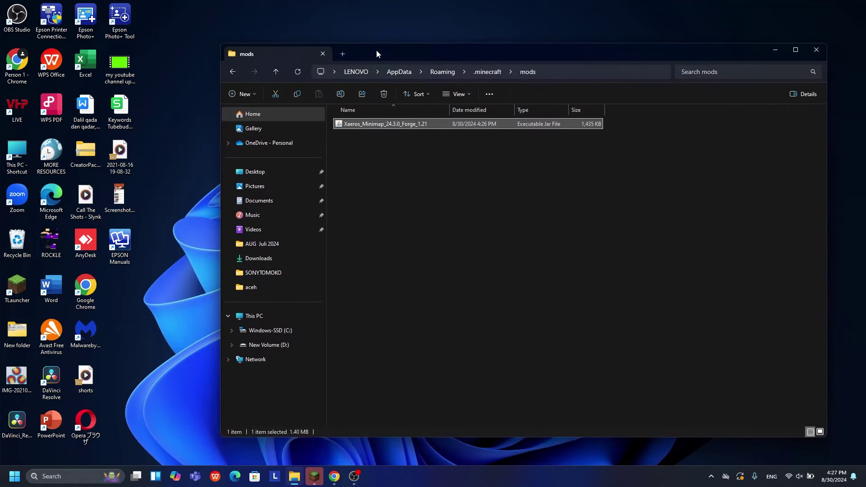
click(776, 50)
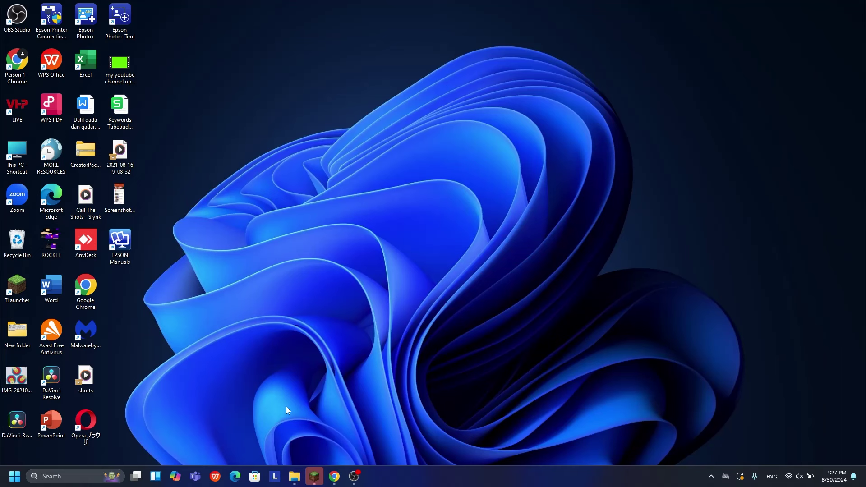
- In TLauncher, select Release 1.21.1-forge-52.0.9 and start the game
click(318, 481)
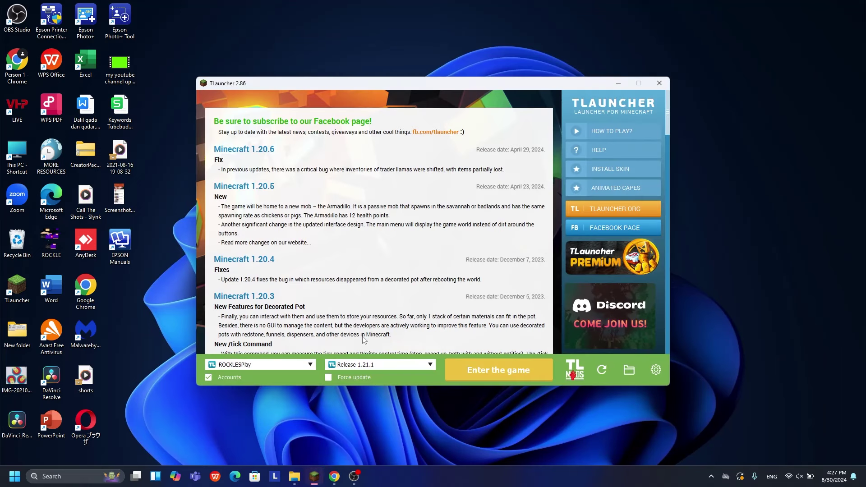
click(411, 369)
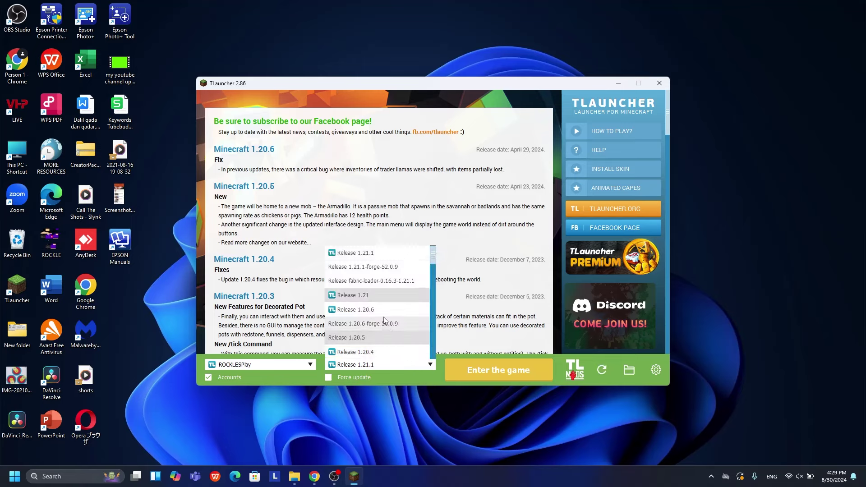
scroll(429, 275, down, 2)
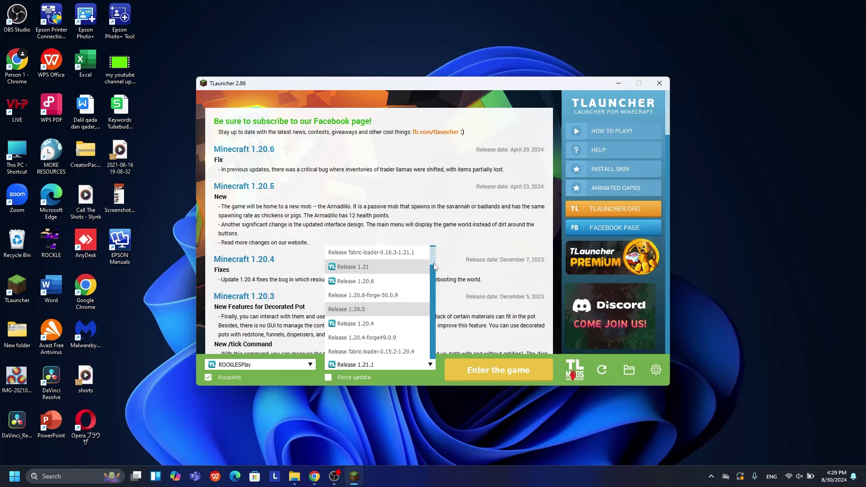
drag(435, 267, 434, 274)
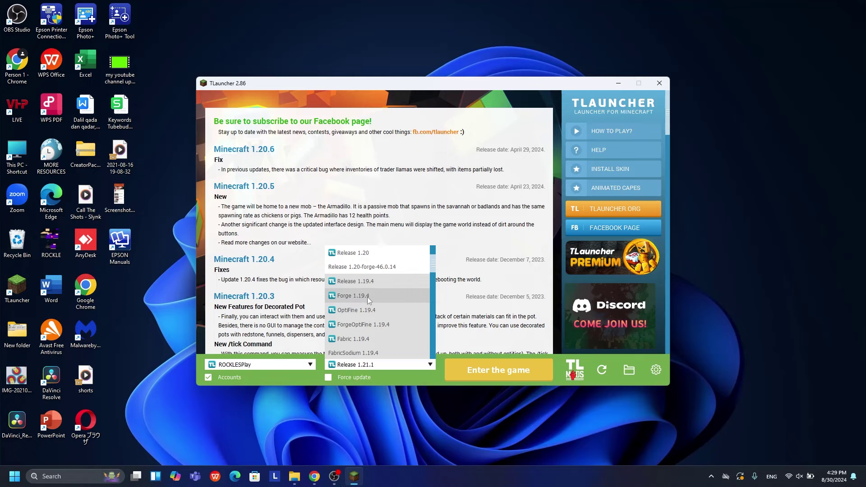
scroll(433, 268, up, 2)
drag(433, 268, 436, 247)
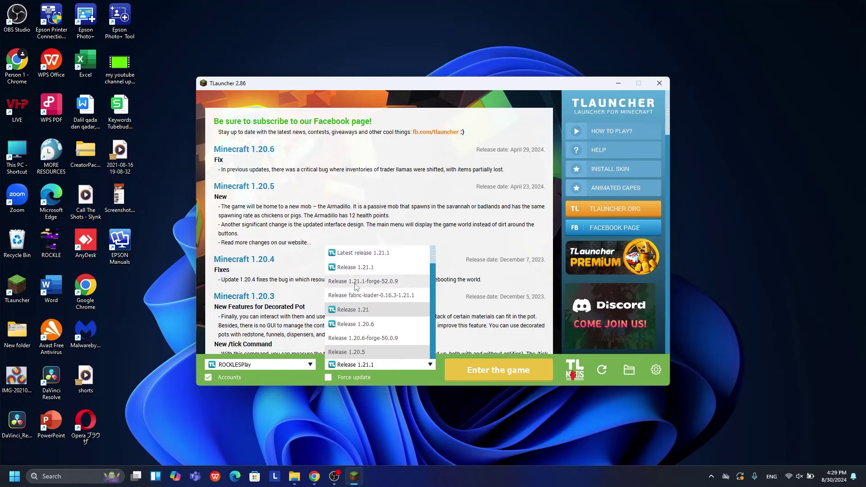
click(393, 282)
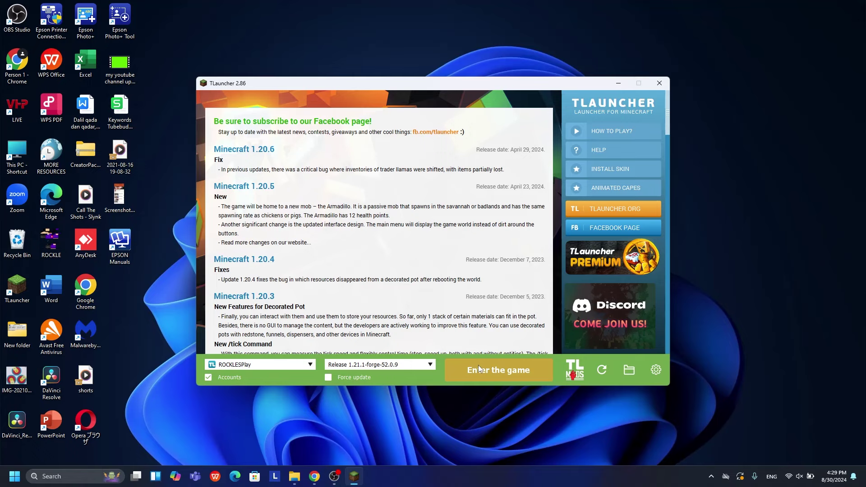
click(619, 83)
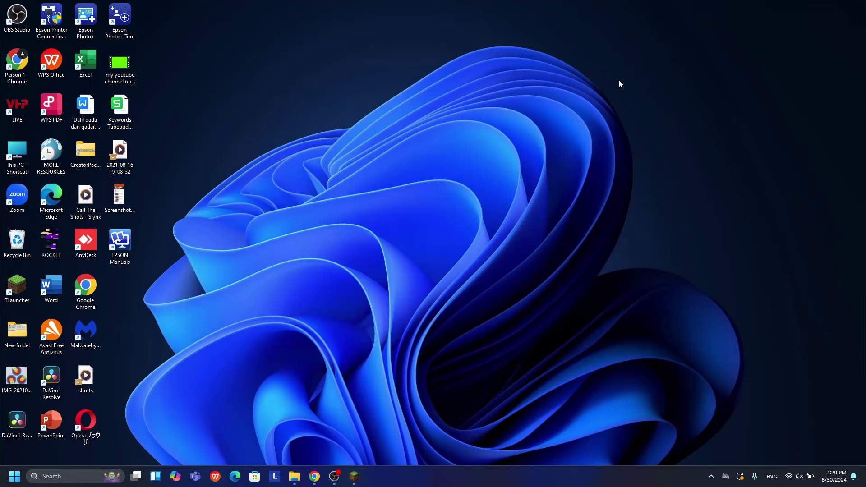